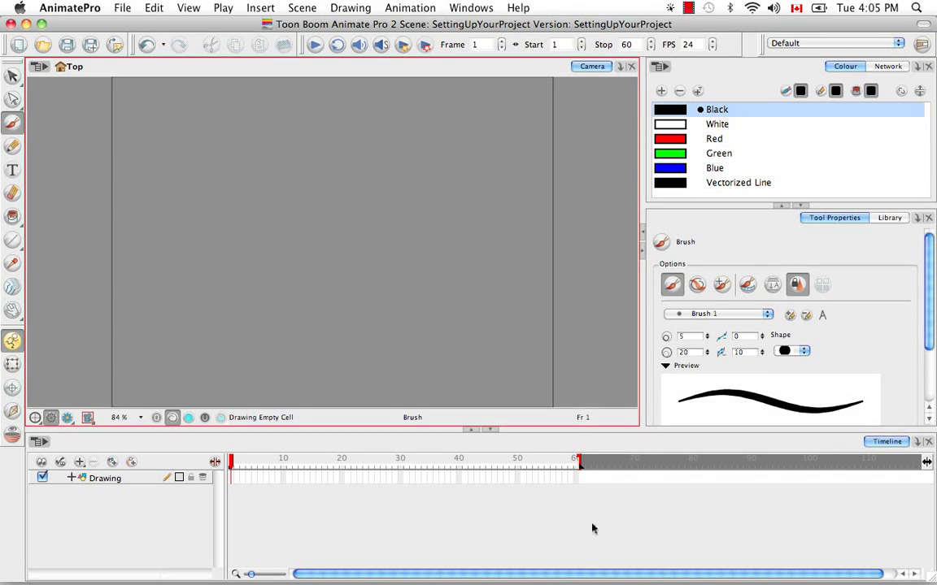
# Drag the Timeline's red stop marker so the Stop field reads 80 instead of 60.
pyautogui.moveTo(580, 462); pyautogui.dragTo(696, 463)
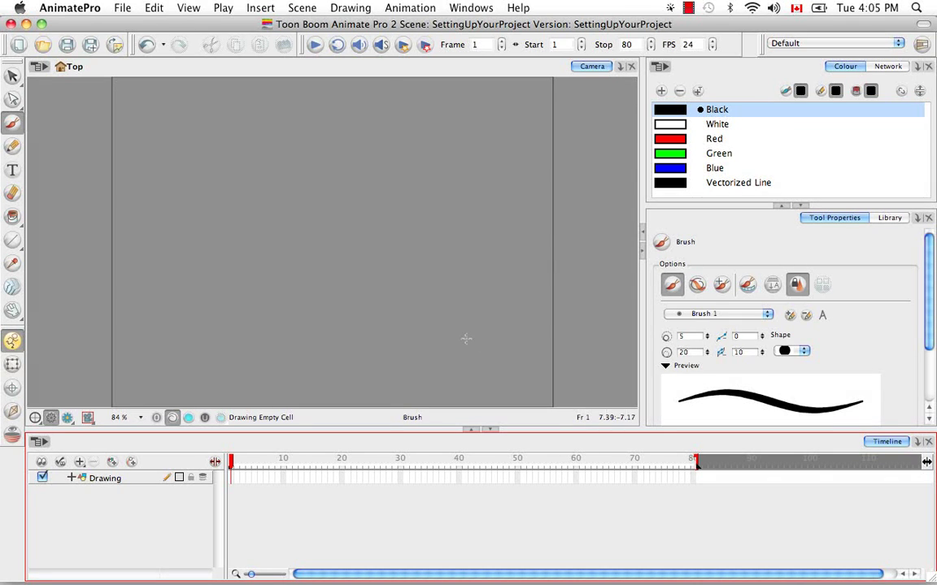
# Change Scene Length from 80 to 500 frames and scroll the timeline to its end.
pyautogui.click(302, 8)
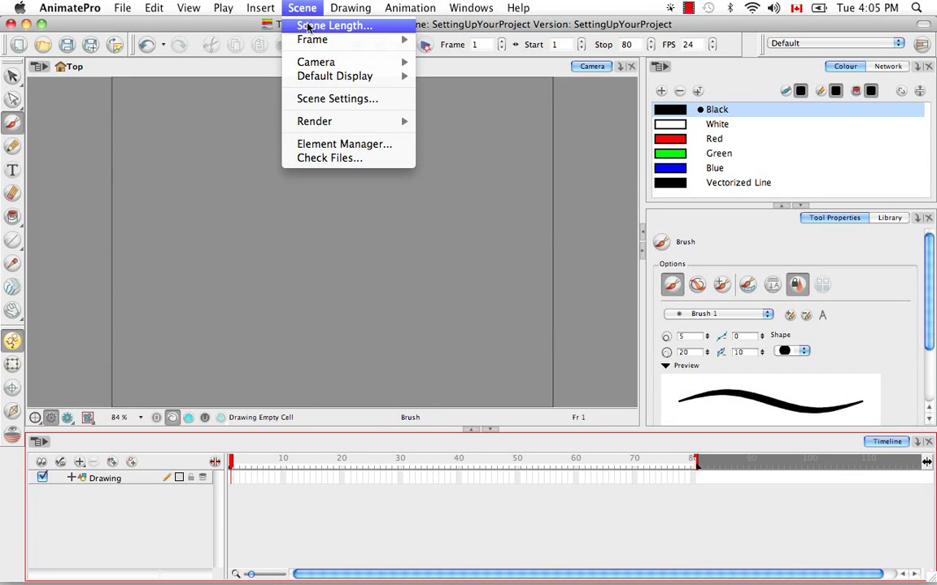
pyautogui.click(300, 25)
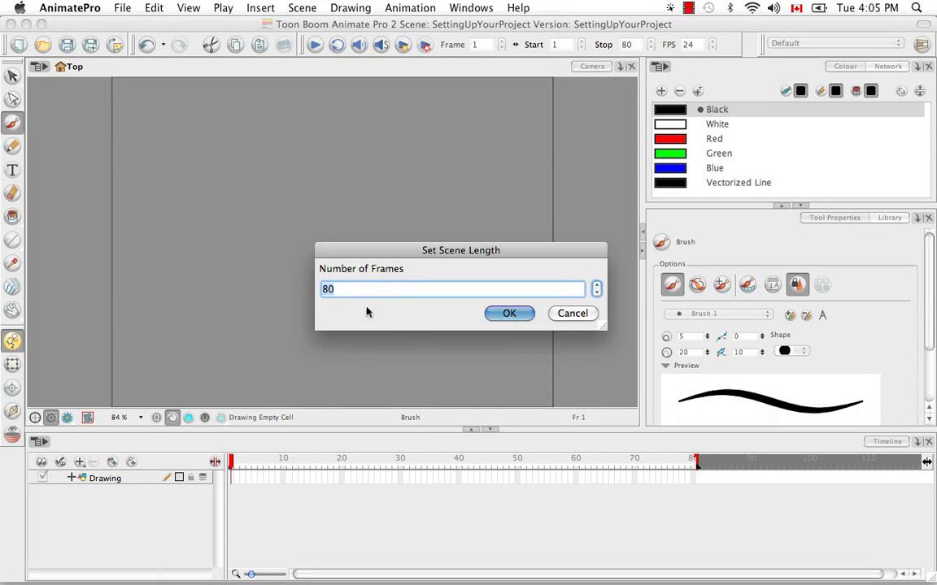
pyautogui.press('BackSpace')
pyautogui.write('500')
pyautogui.click(513, 316)
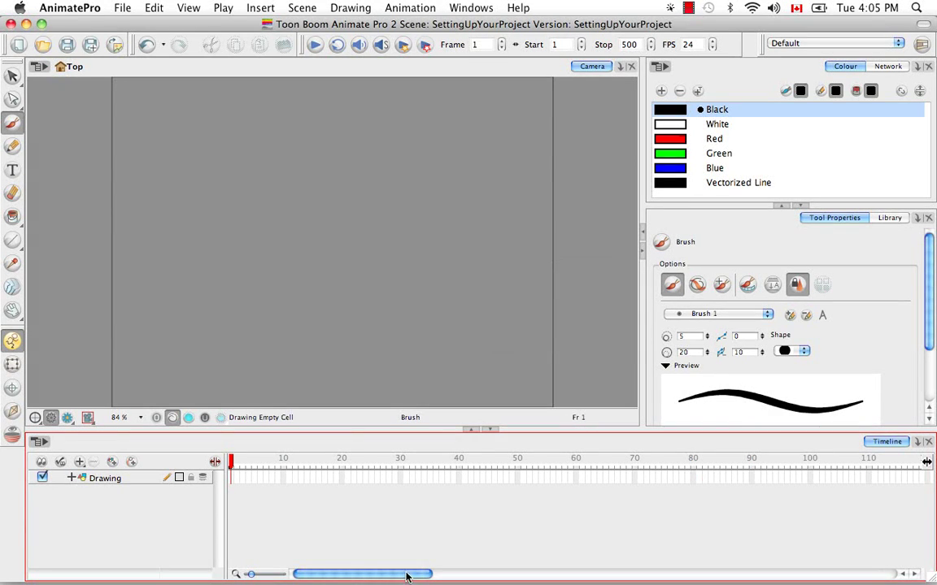
pyautogui.moveTo(363, 522)
pyautogui.moveTo(404, 569); pyautogui.dragTo(934, 547)
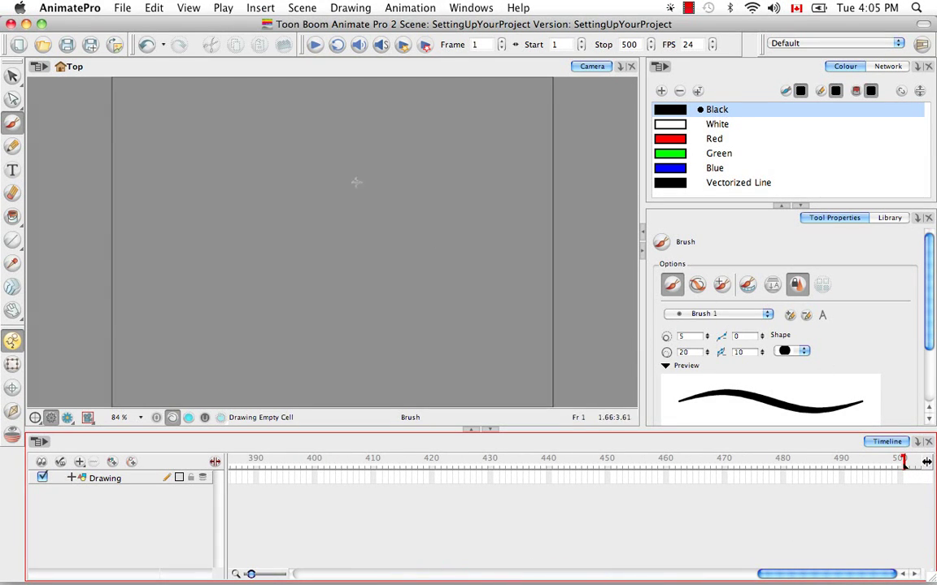
# Open Scene Settings, compare the Alignment and Advanced tabs, and finish on Alignment (4:3 12 Fields).
pyautogui.click(300, 9)
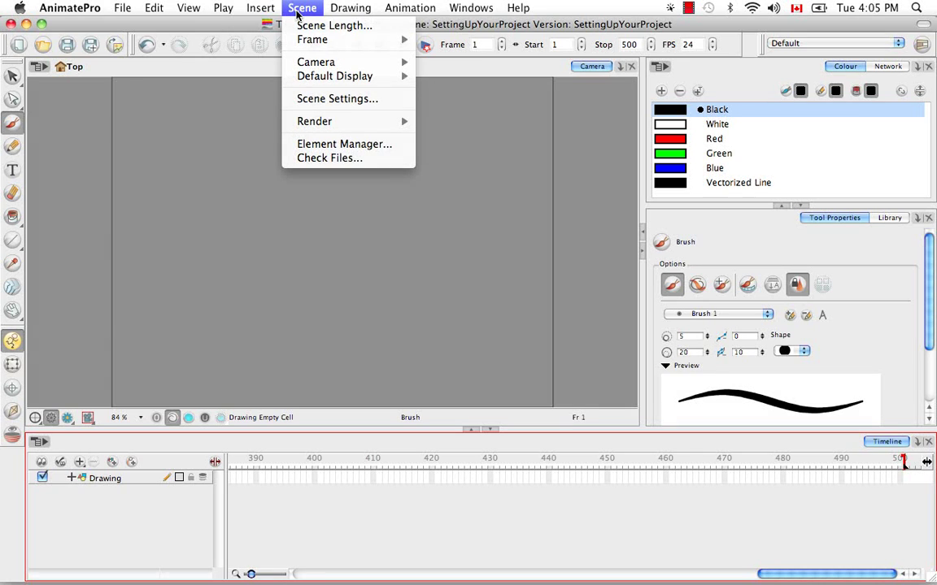
pyautogui.click(319, 98)
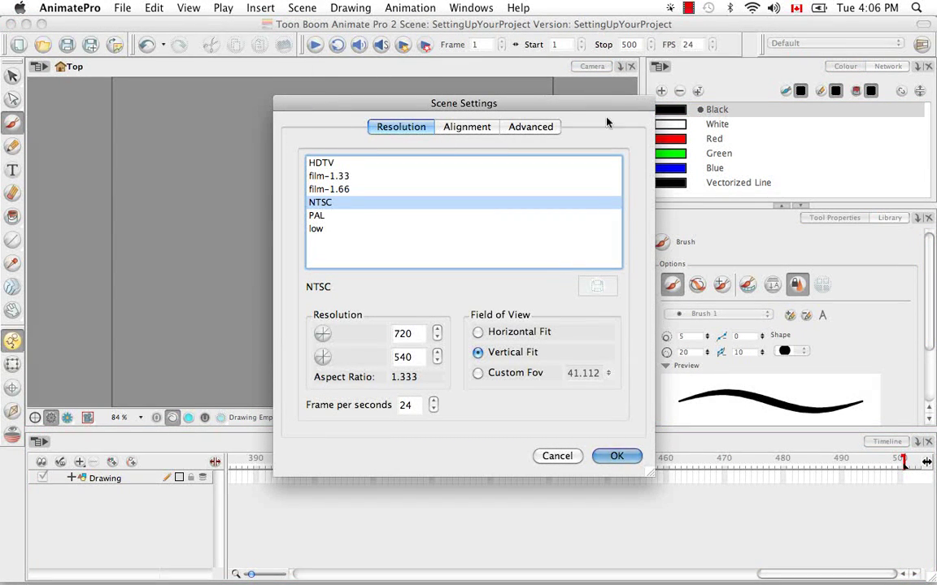
pyautogui.click(465, 130)
pyautogui.click(550, 130)
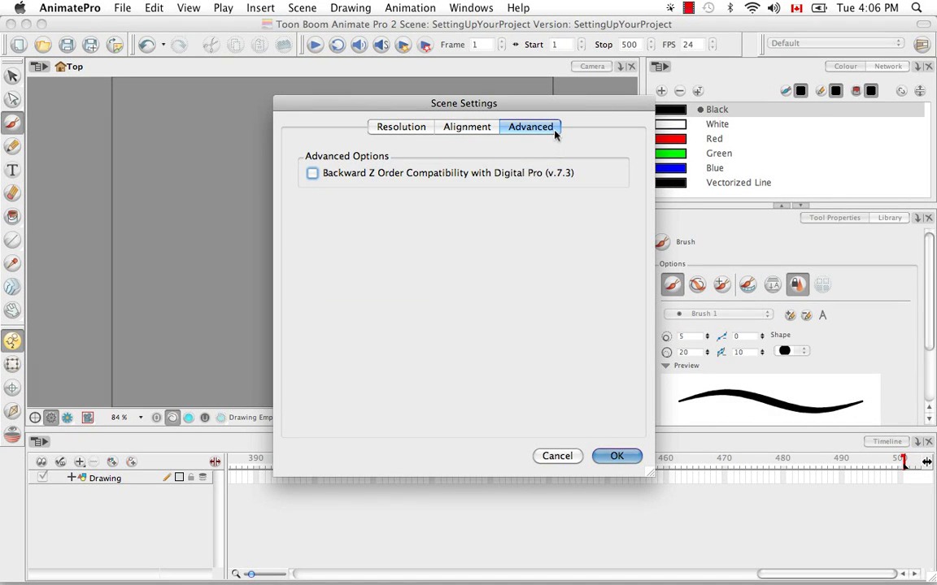
pyautogui.click(491, 128)
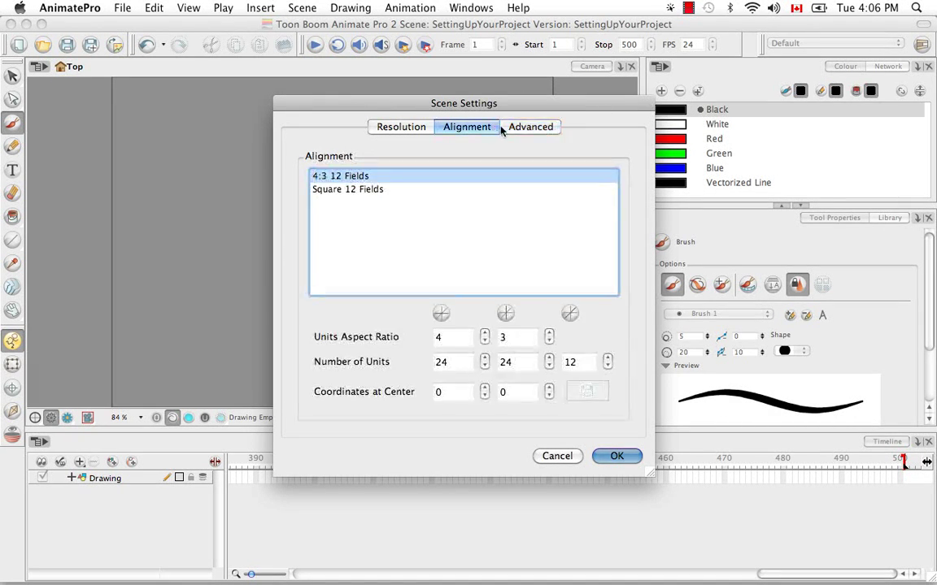
pyautogui.click(528, 132)
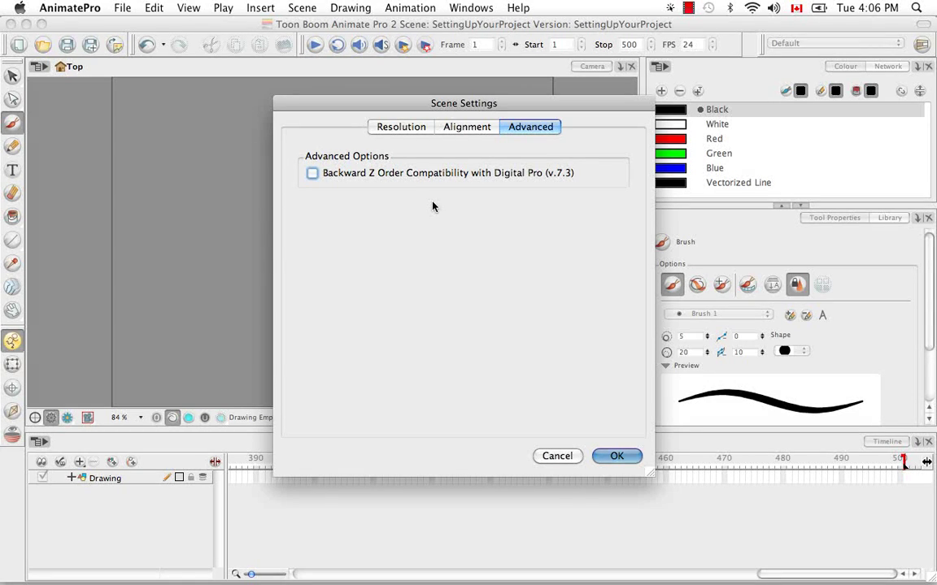
pyautogui.click(465, 127)
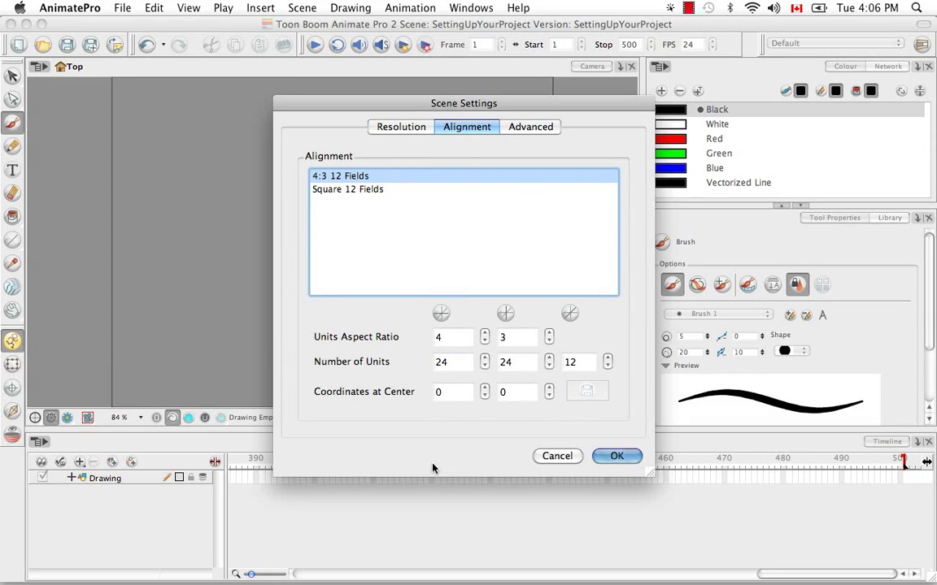
# Choose the HDTV resolution preset, then change its width from 1920 to 700, keeping height 1080.
pyautogui.click(411, 130)
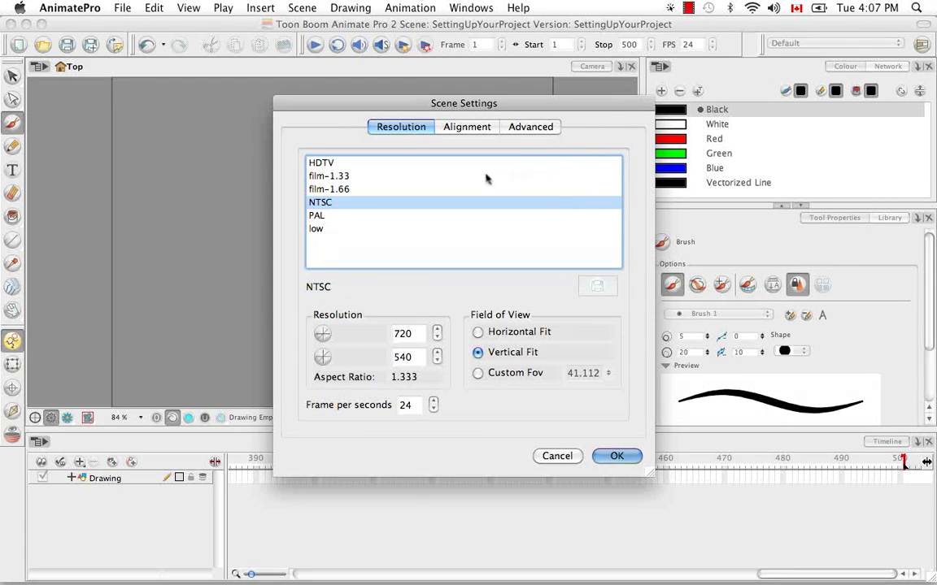
pyautogui.click(317, 230)
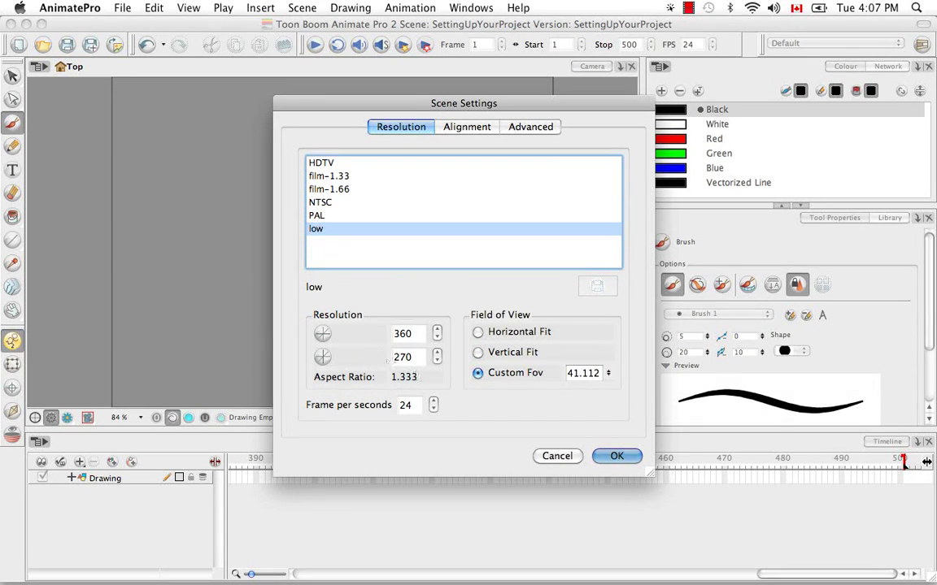
pyautogui.click(329, 164)
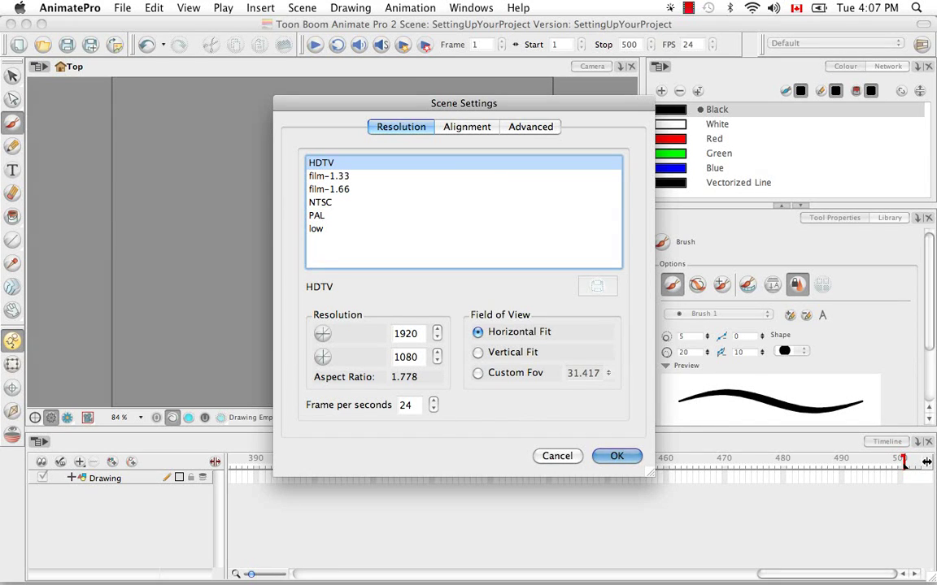
pyautogui.press('Tab')
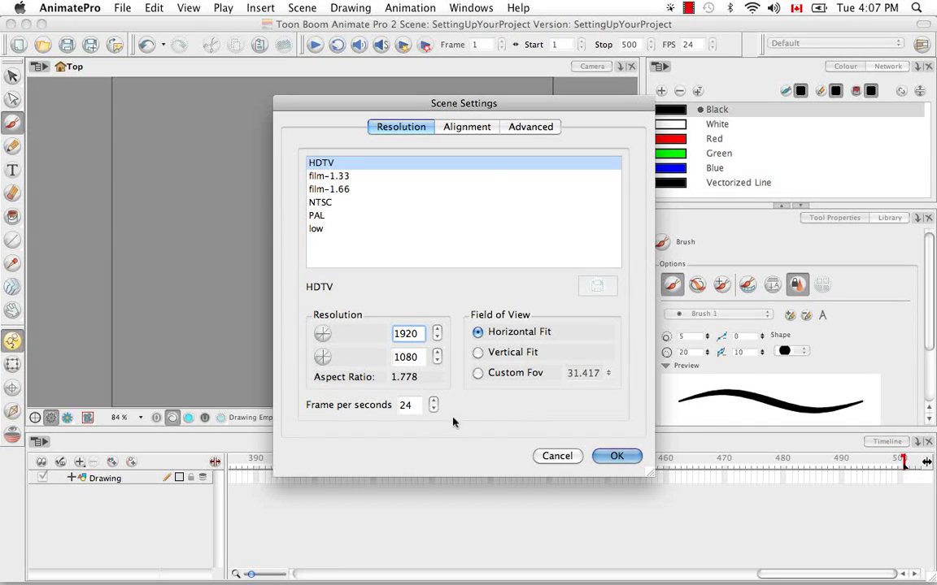
pyautogui.press('BackSpace')
pyautogui.press('BackSpace')
pyautogui.press('BackSpace')
pyautogui.press('BackSpace')
pyautogui.write('700')
pyautogui.click(399, 356)
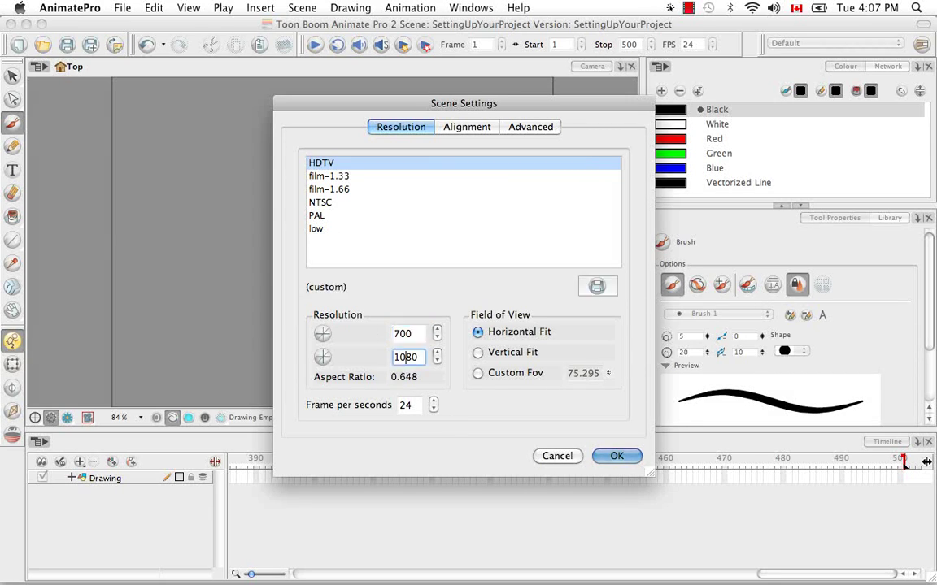
# Cancel saving the custom resolution and select the NTSC preset, 720 × 540.
pyautogui.click(598, 289)
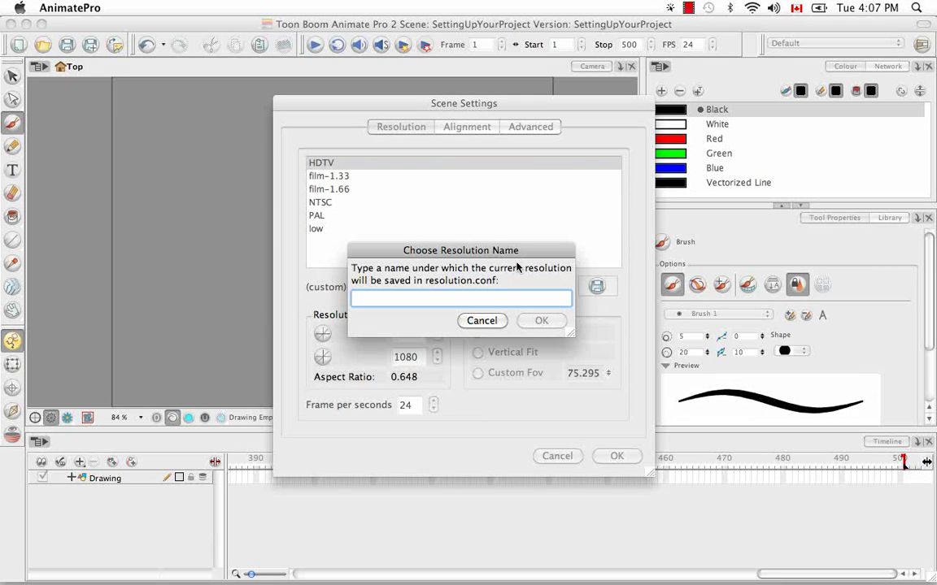
pyautogui.click(482, 321)
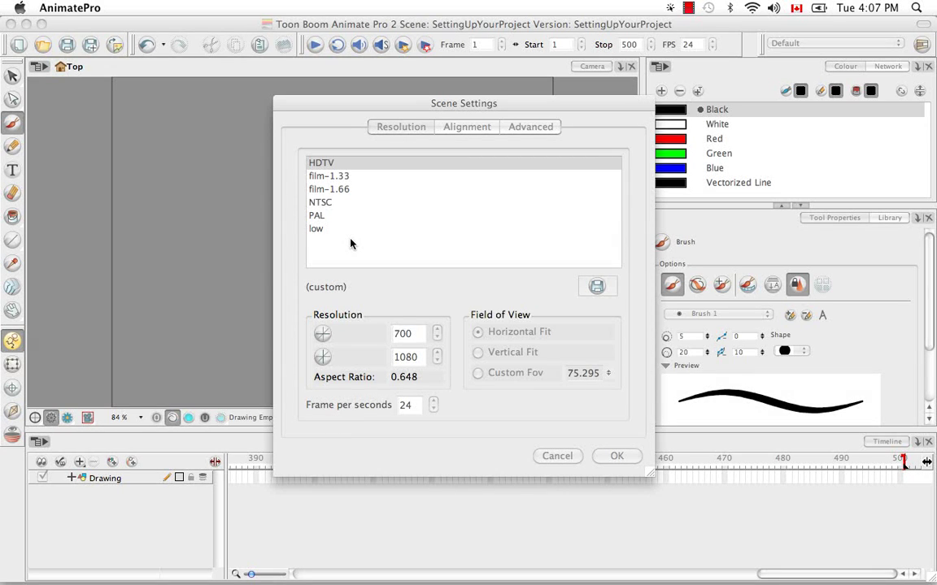
pyautogui.click(319, 204)
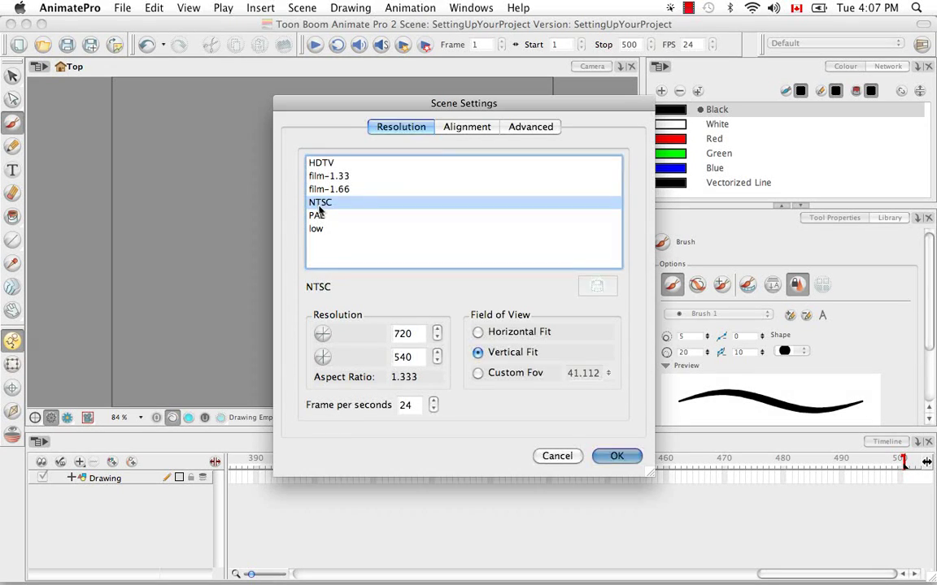
# Try the frame-rate spinner, then pick the film-1.66 preset (2048 × 1234) and confirm Scene Settings.
pyautogui.click(433, 401)
pyautogui.click(433, 410)
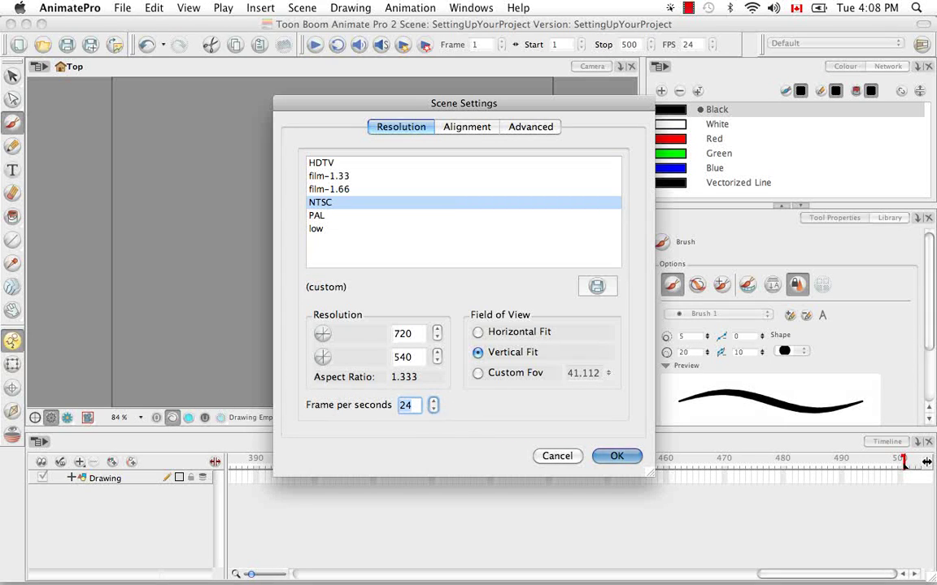
pyautogui.write('12')
pyautogui.click(313, 163)
pyautogui.click(327, 189)
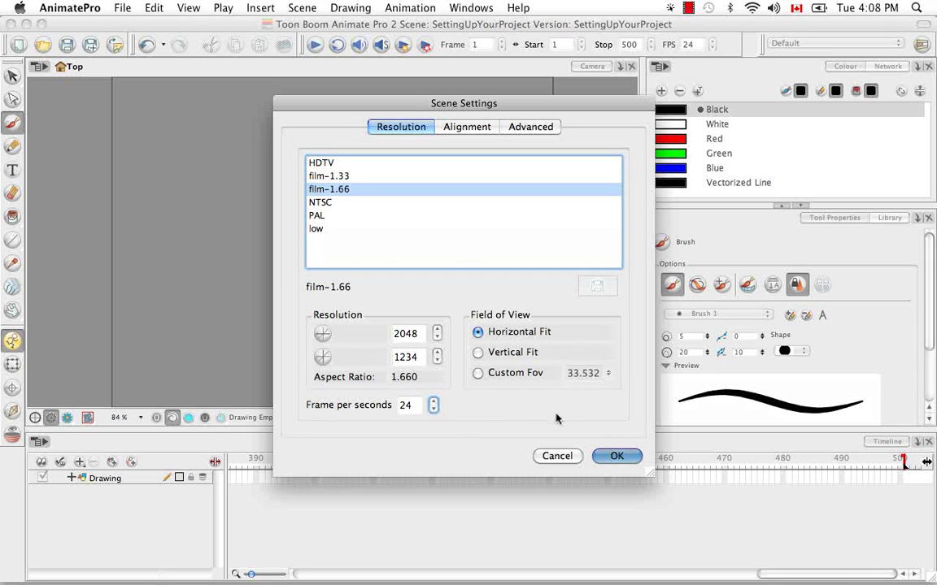
pyautogui.click(611, 456)
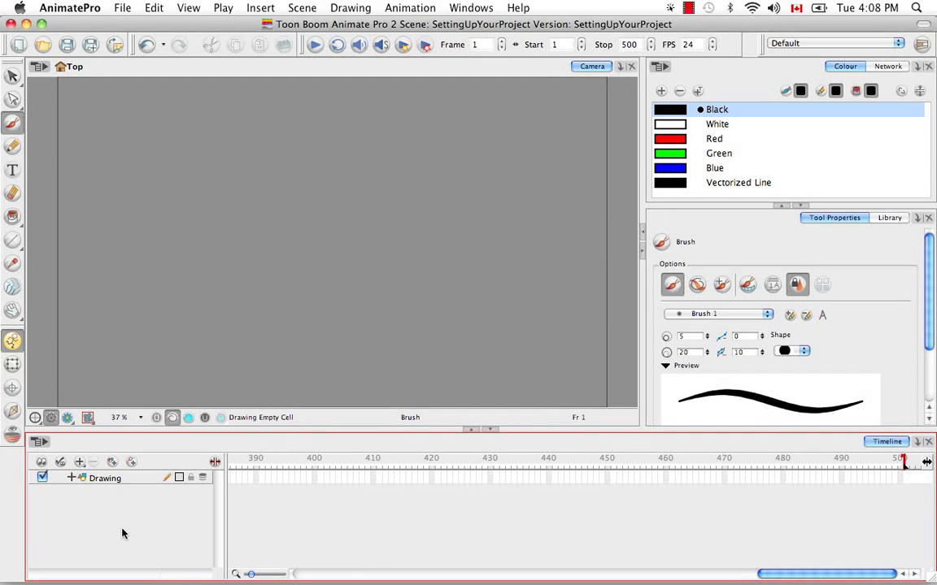
pyautogui.click(127, 481)
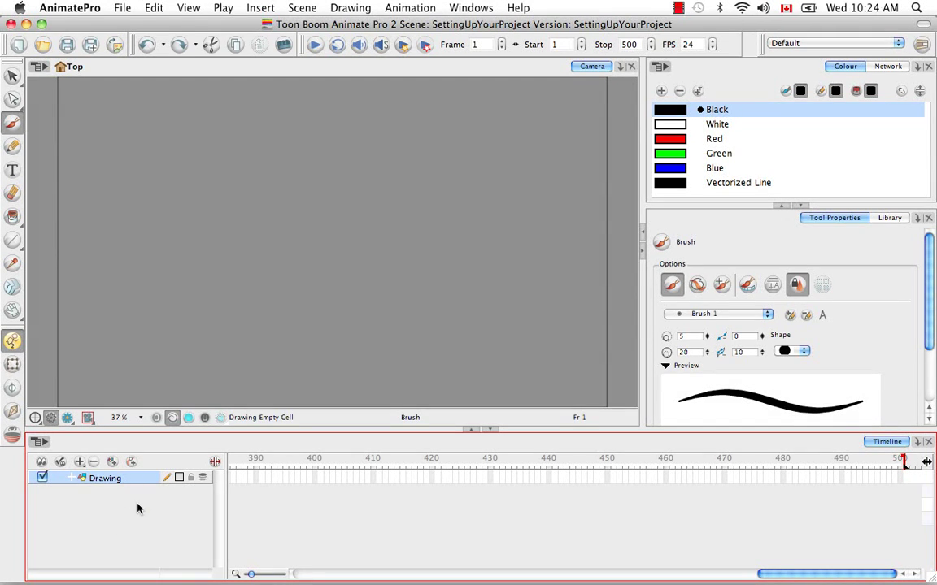
pyautogui.click(113, 462)
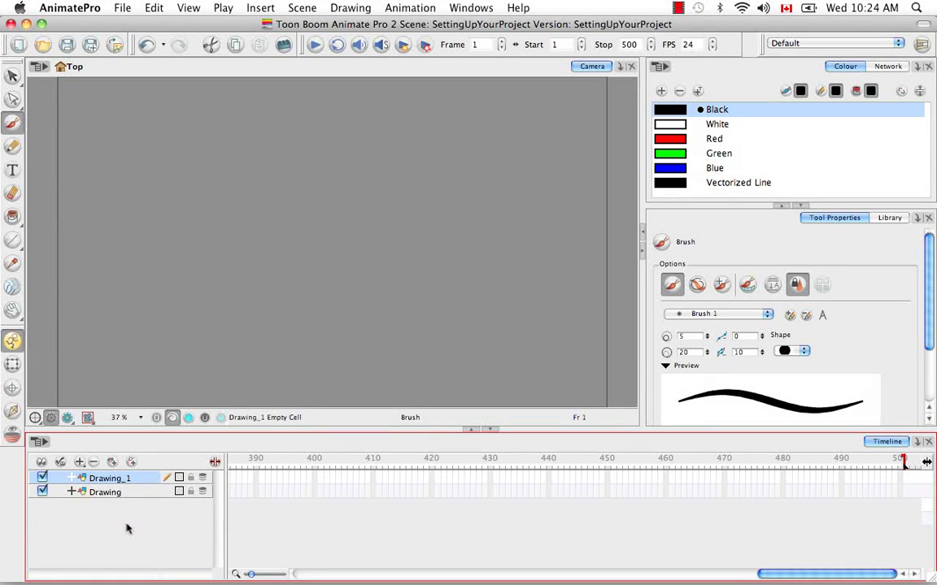
pyautogui.press('super+z')
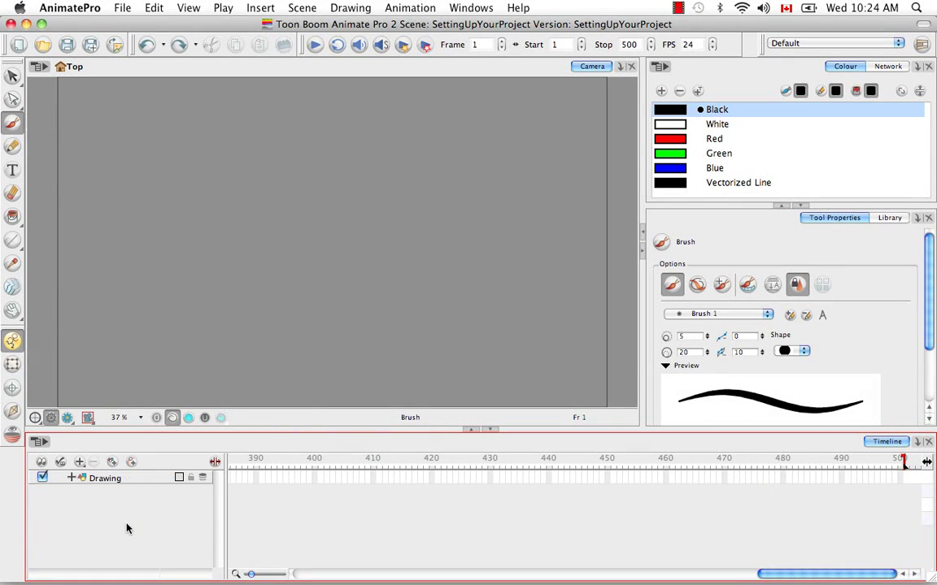
pyautogui.click(87, 479)
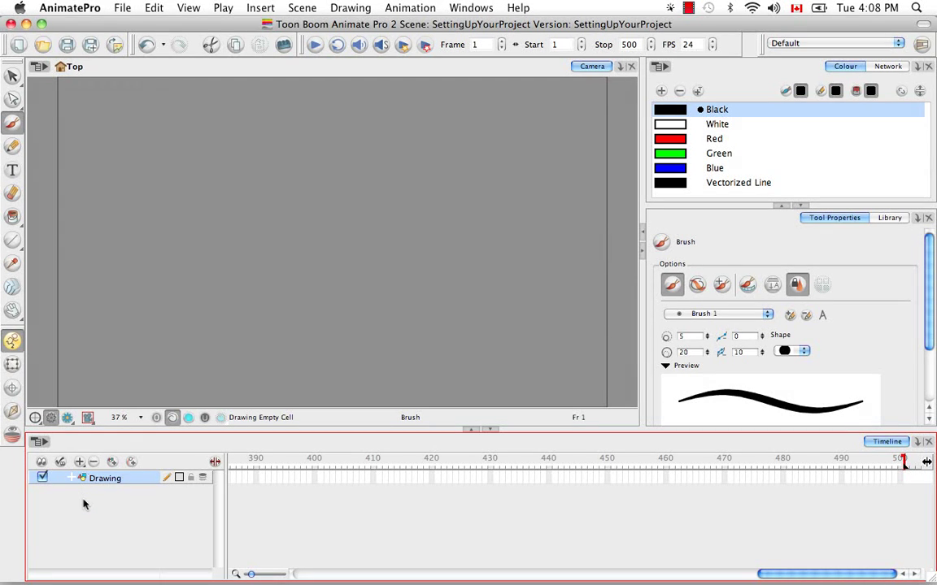
pyautogui.click(80, 461)
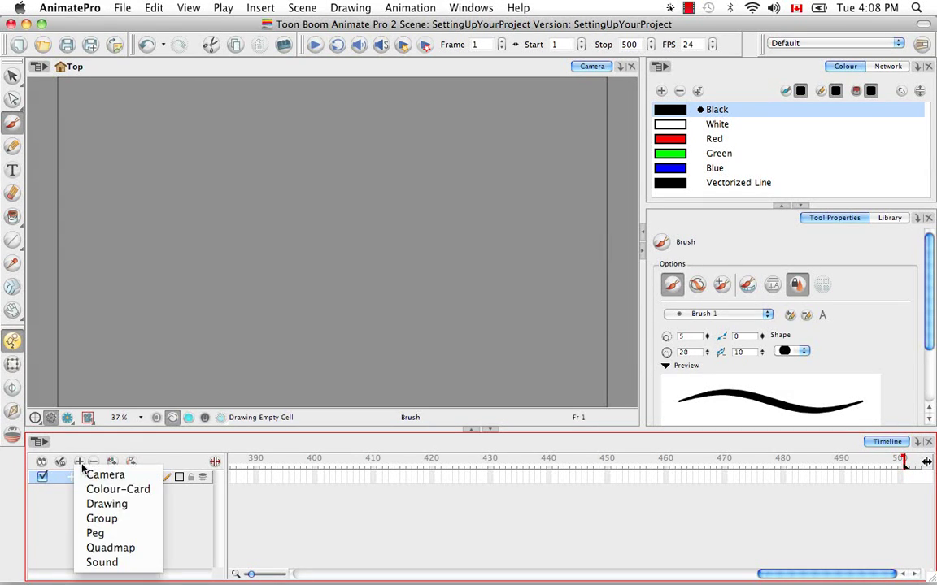
pyautogui.click(150, 507)
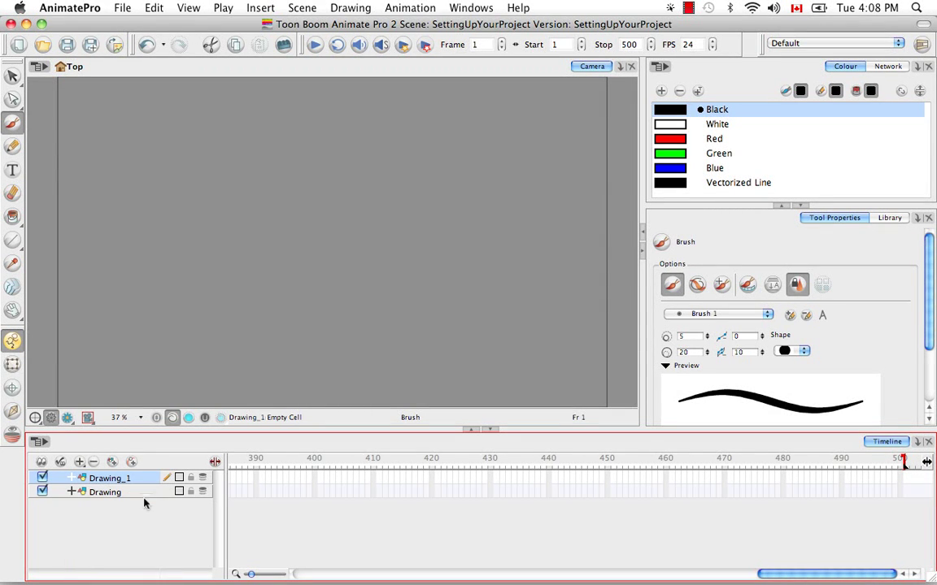
pyautogui.doubleClick(122, 479)
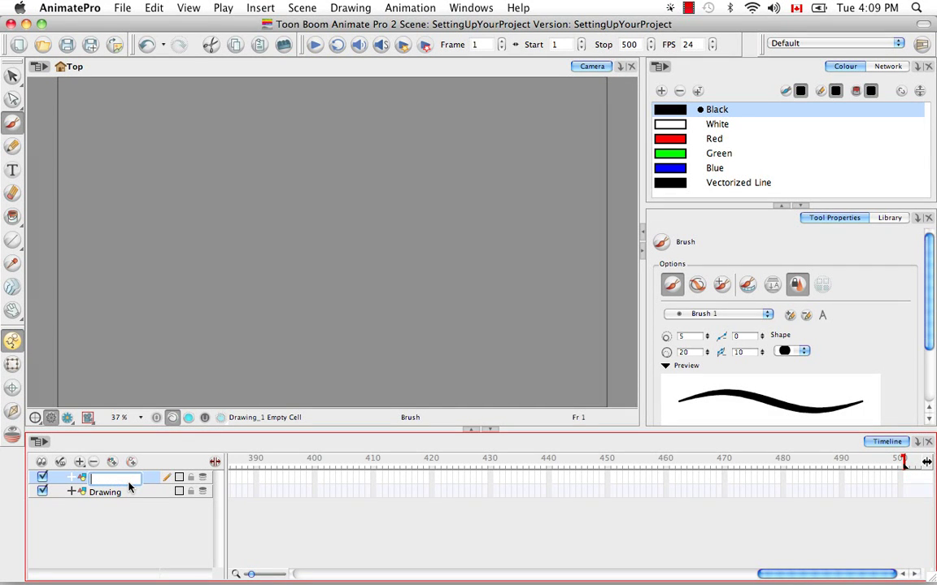
pyautogui.click(139, 529)
pyautogui.click(461, 311)
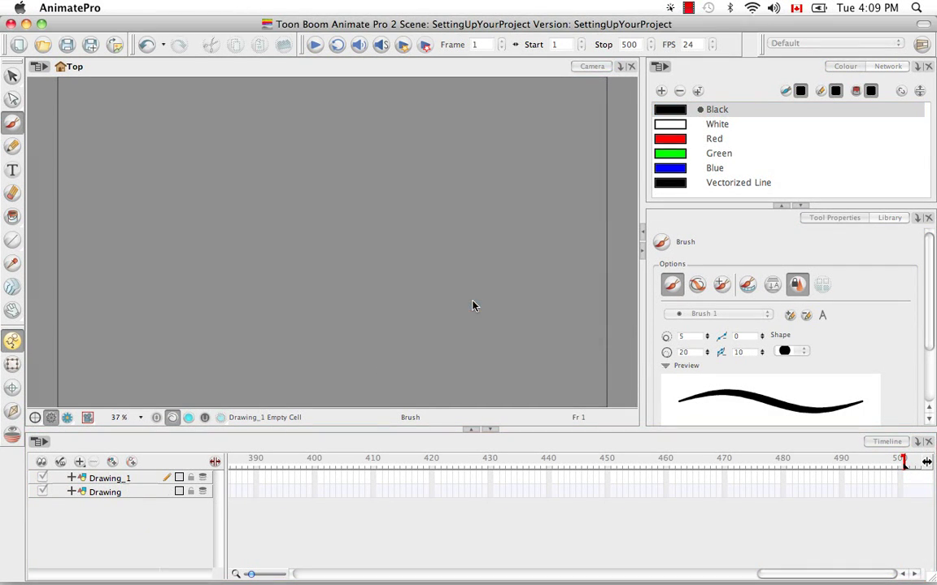
pyautogui.click(122, 479)
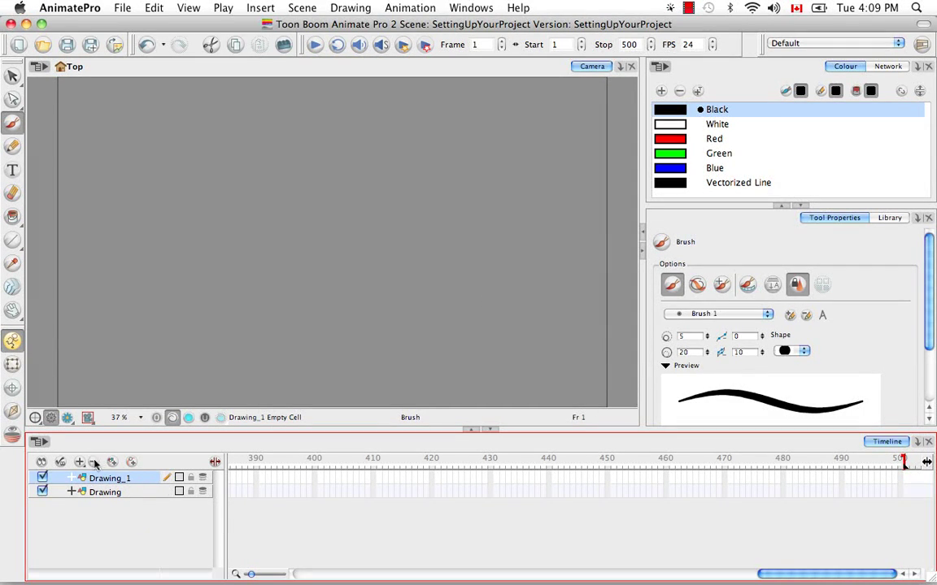
pyautogui.click(94, 463)
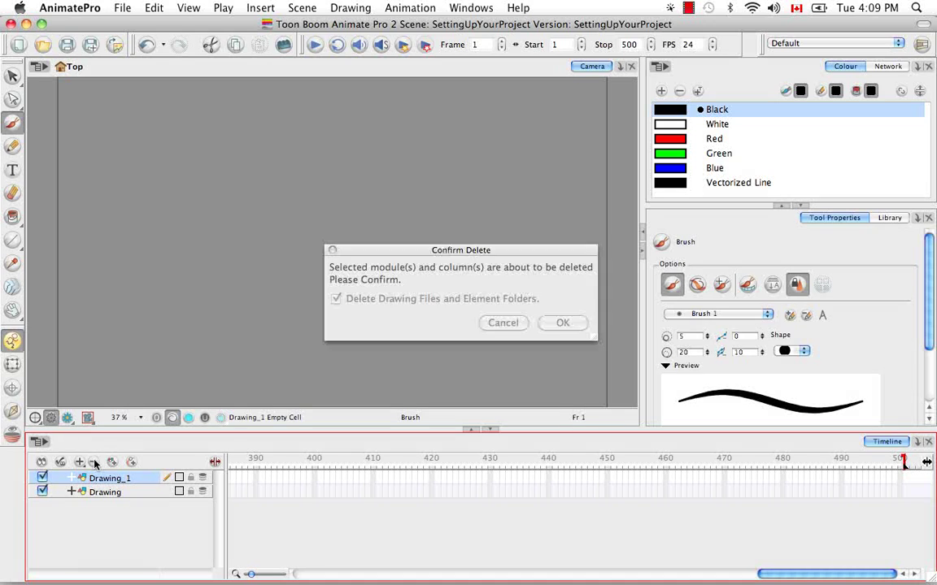
pyautogui.click(579, 324)
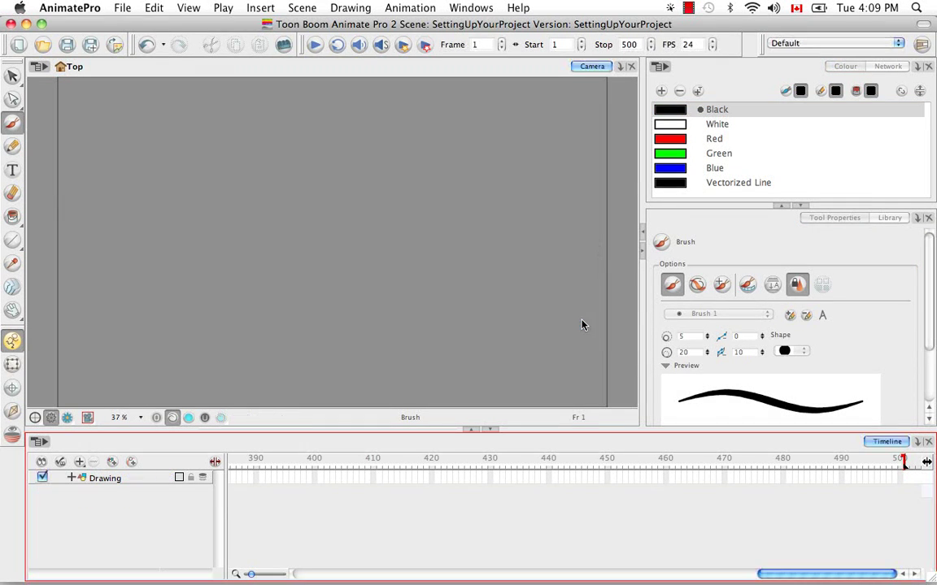
# Insert a drawing layer via the Drawing layer's context menu, then another with Cmd+R.
pyautogui.click(128, 478)
pyautogui.rightClick(132, 480)
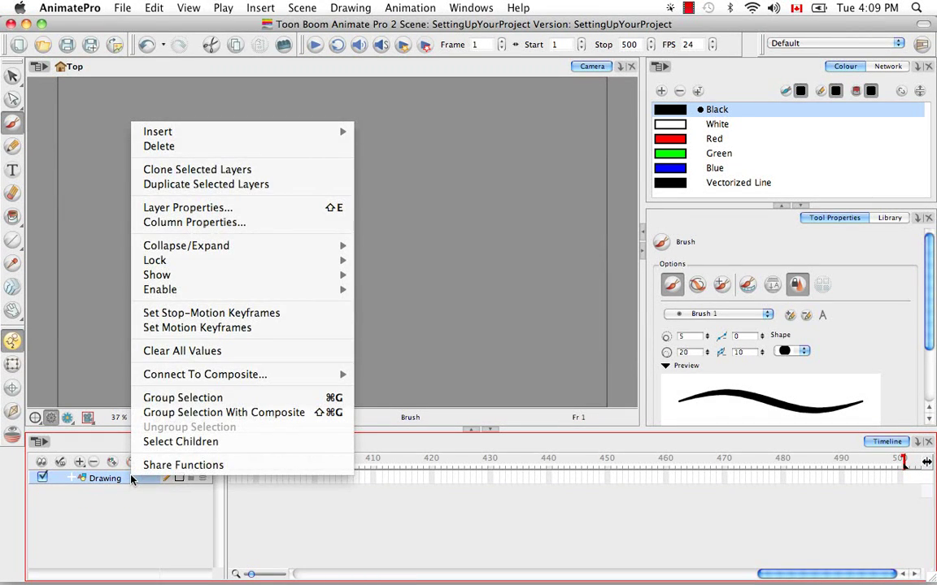
pyautogui.moveTo(273, 132)
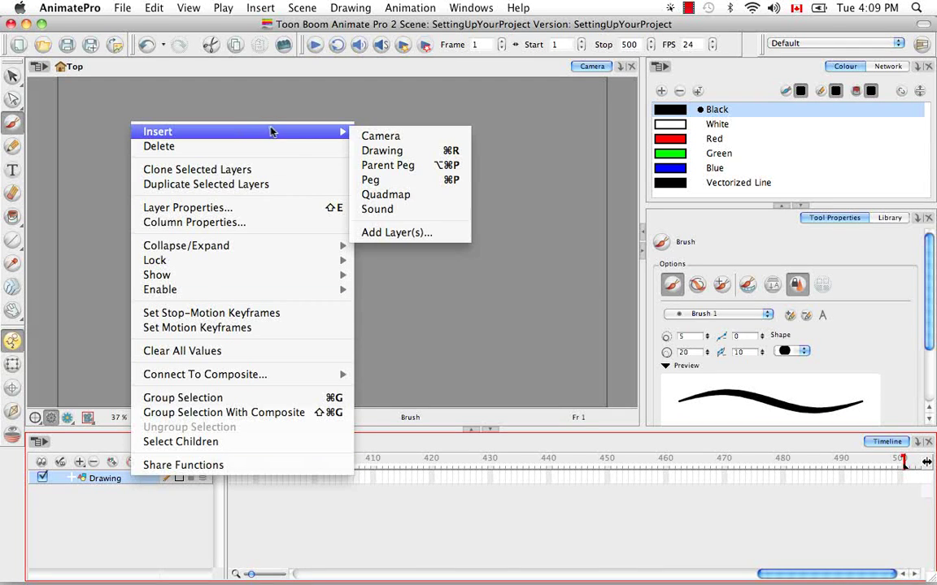
pyautogui.click(453, 157)
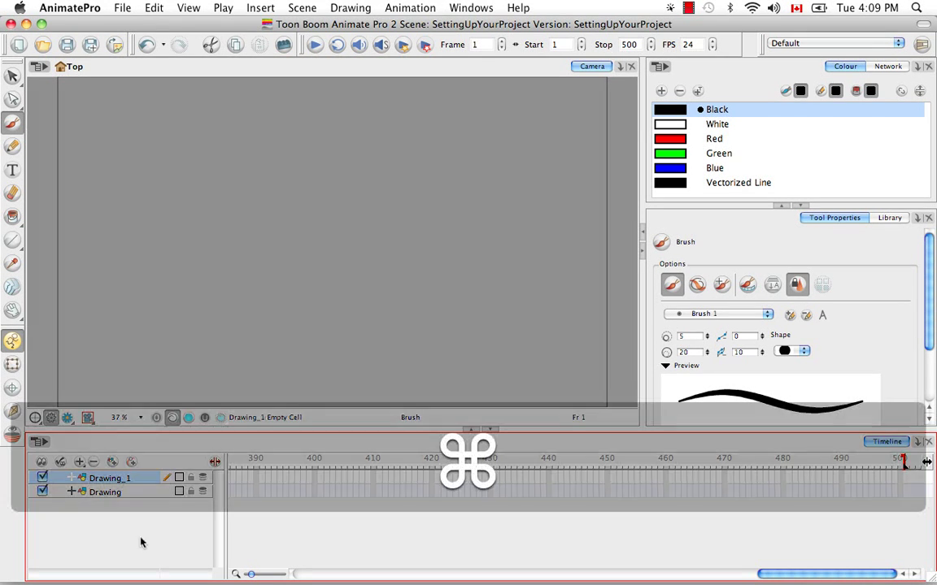
pyautogui.press('super+r')
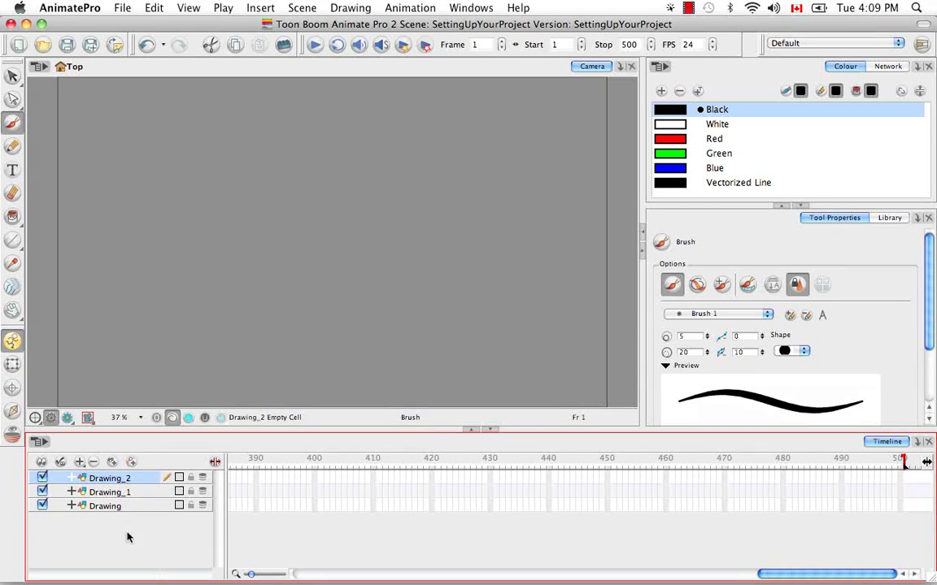
# Insert a Drawing_3 layer from the Insert menu, then delete it.
pyautogui.click(260, 8)
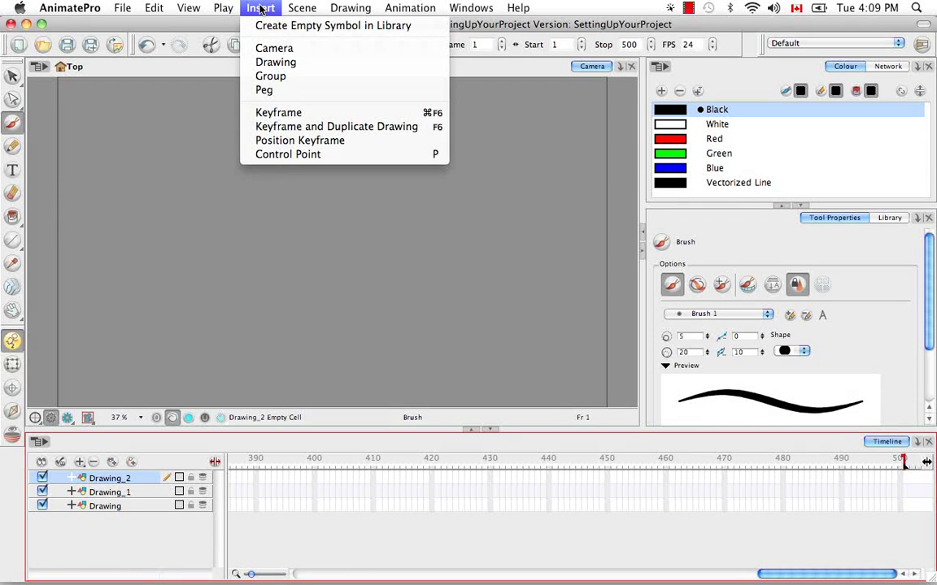
pyautogui.click(312, 71)
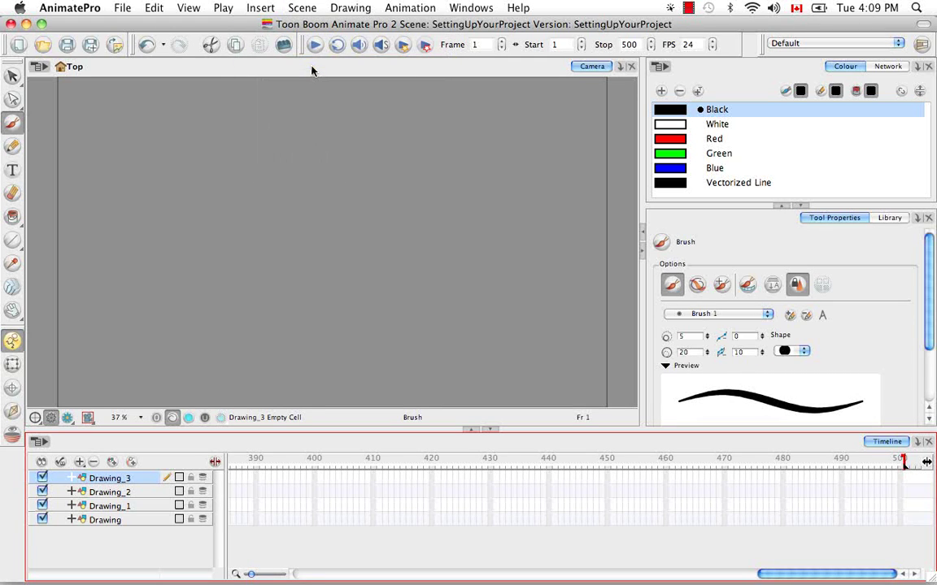
pyautogui.click(94, 462)
pyautogui.click(563, 323)
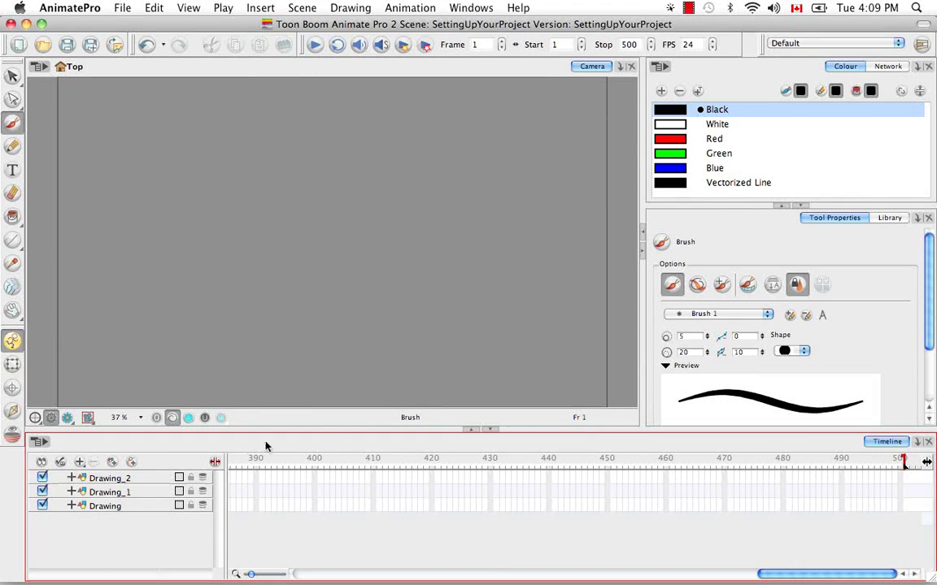
# Delete the Drawing_2 and Drawing_1 layers, then select the original Drawing layer.
pyautogui.click(131, 479)
pyautogui.click(94, 463)
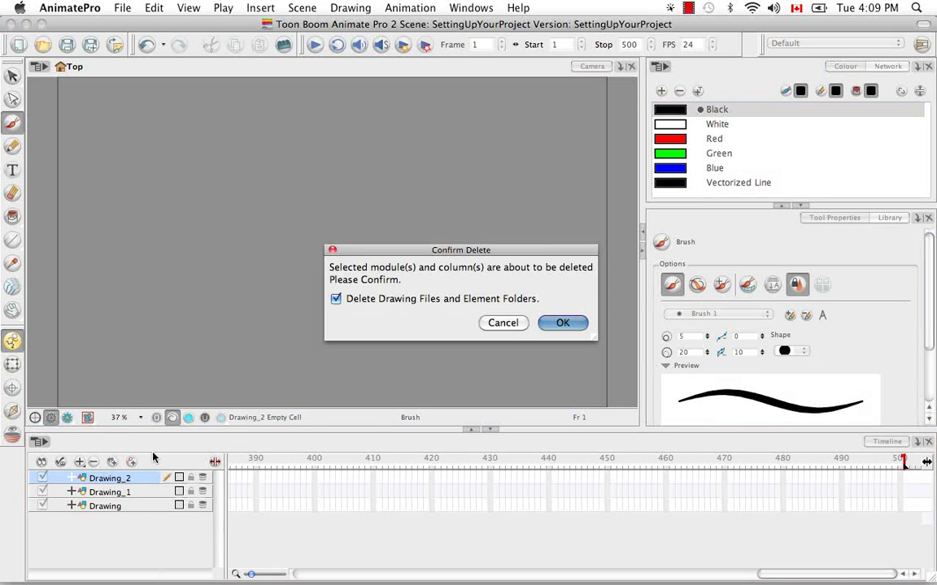
pyautogui.click(560, 324)
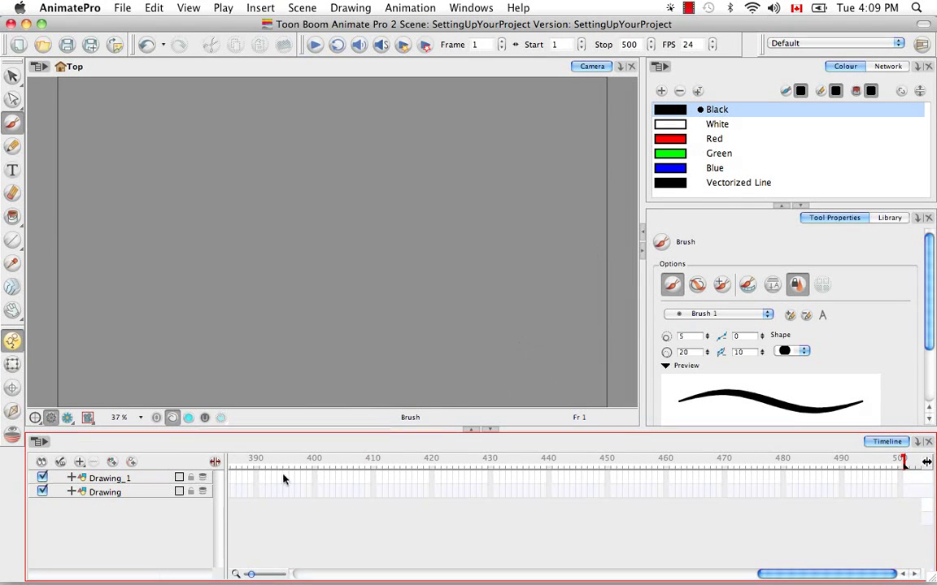
pyautogui.click(161, 478)
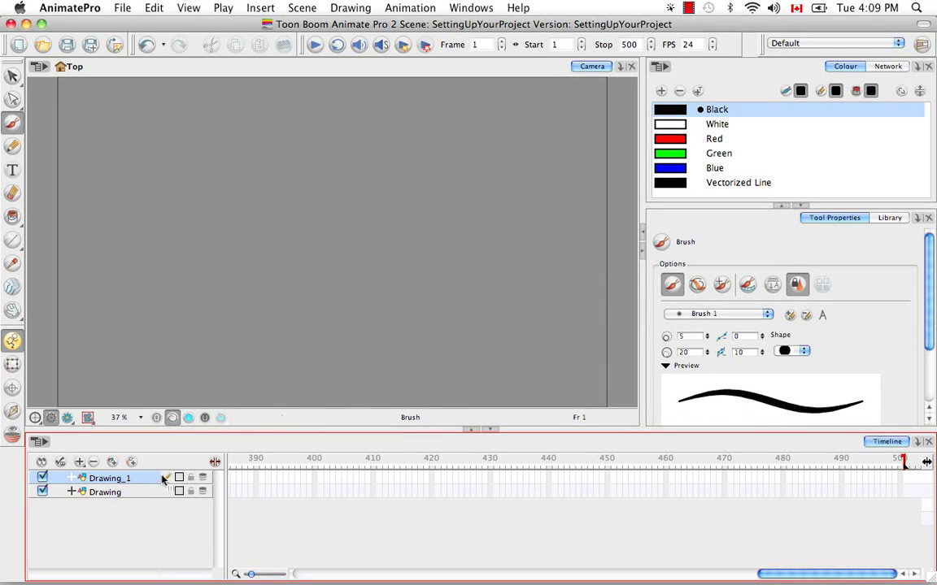
pyautogui.click(94, 463)
pyautogui.click(563, 324)
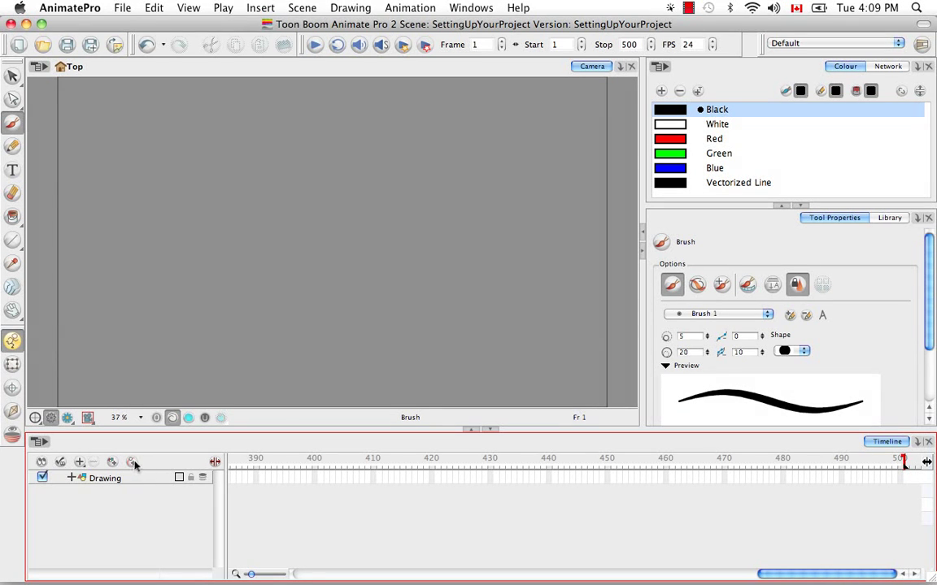
pyautogui.click(150, 482)
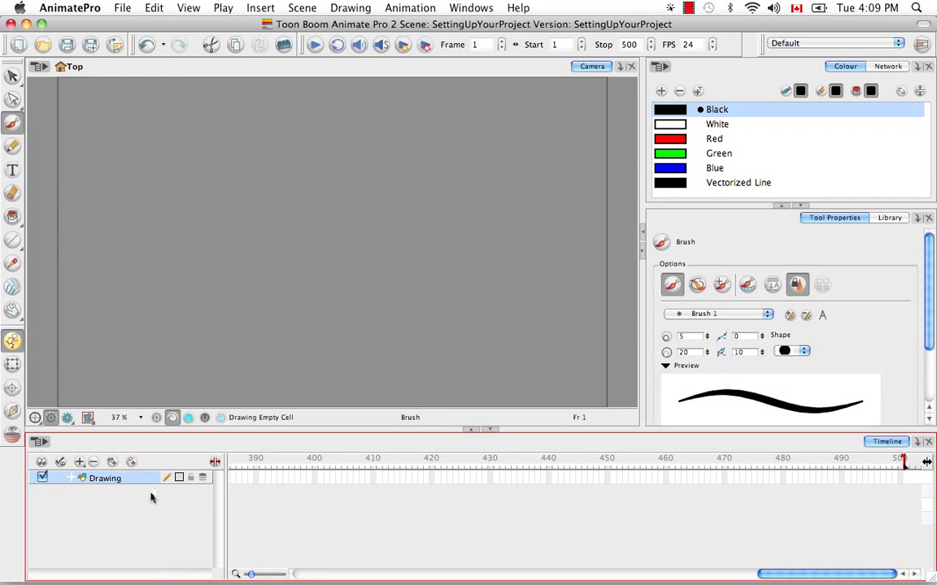